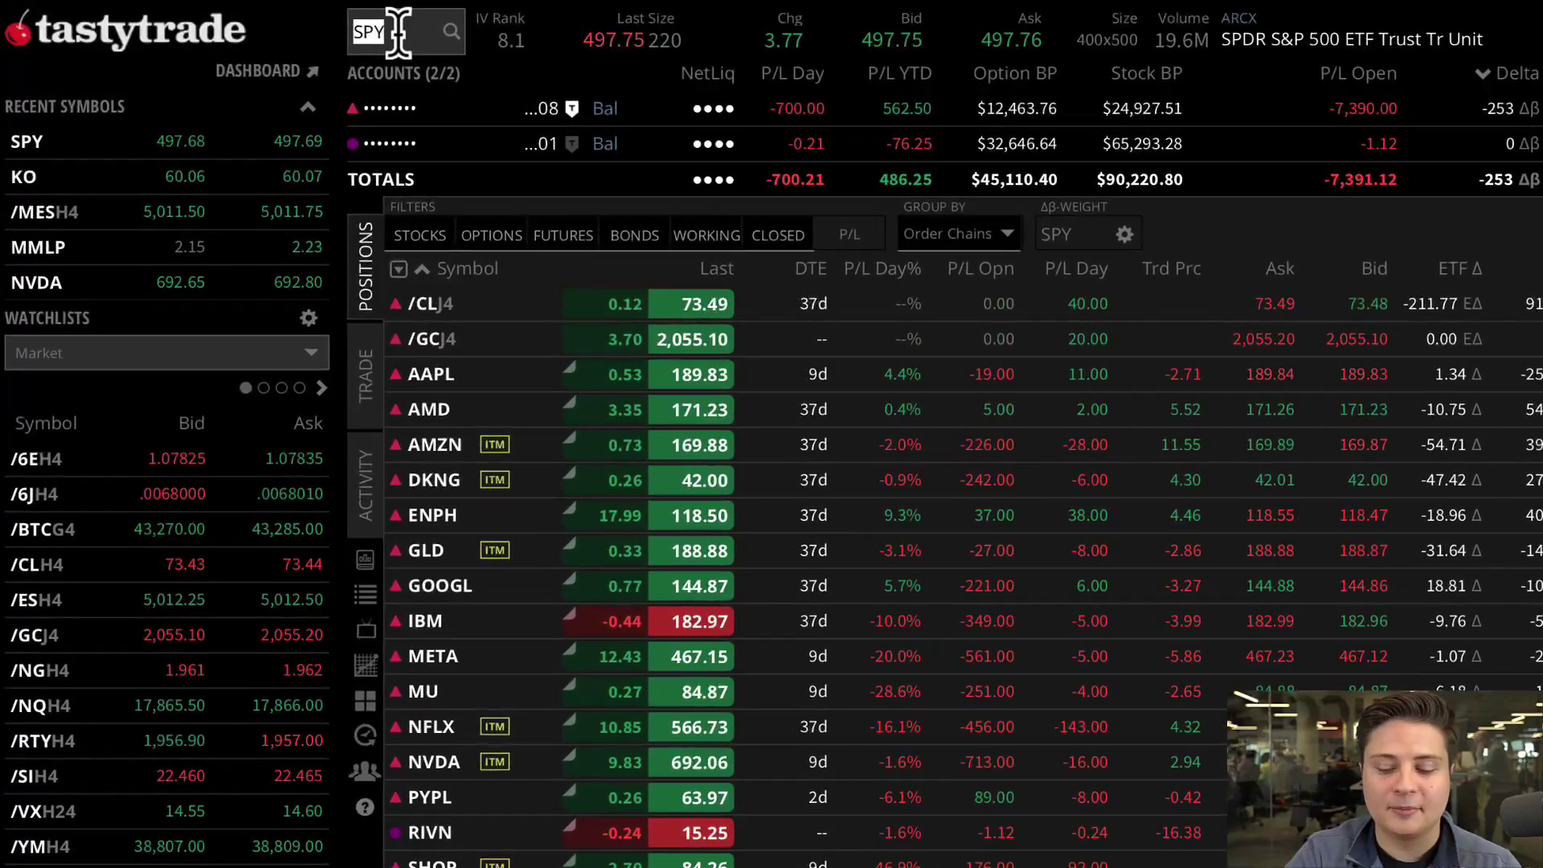
pyautogui.write('KO')
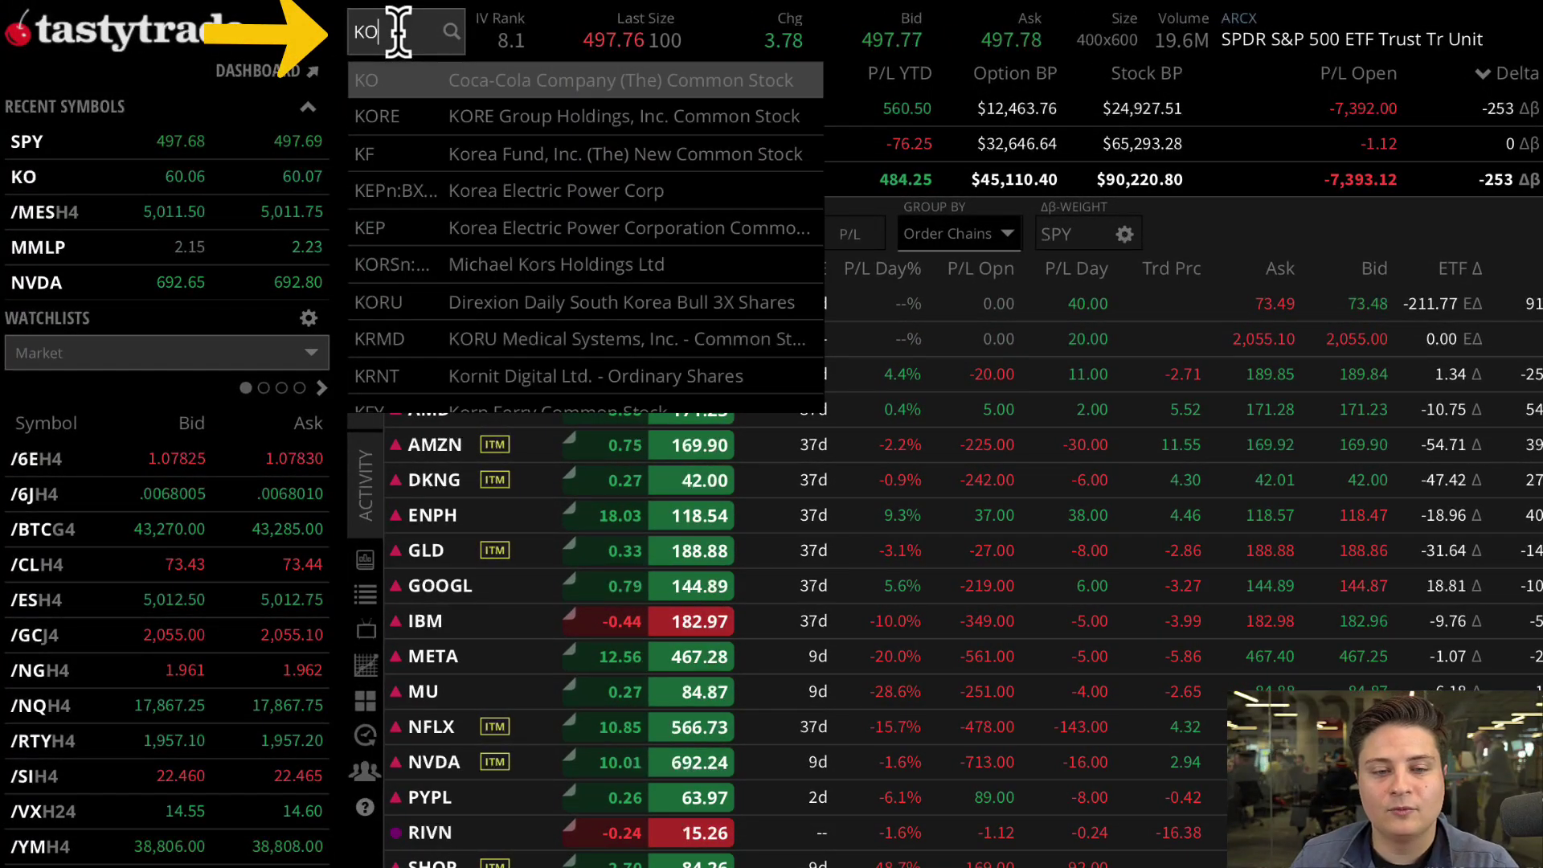
# Choose Coca-Cola (KO) from the symbol suggestions to replace SPY
pyautogui.click(491, 82)
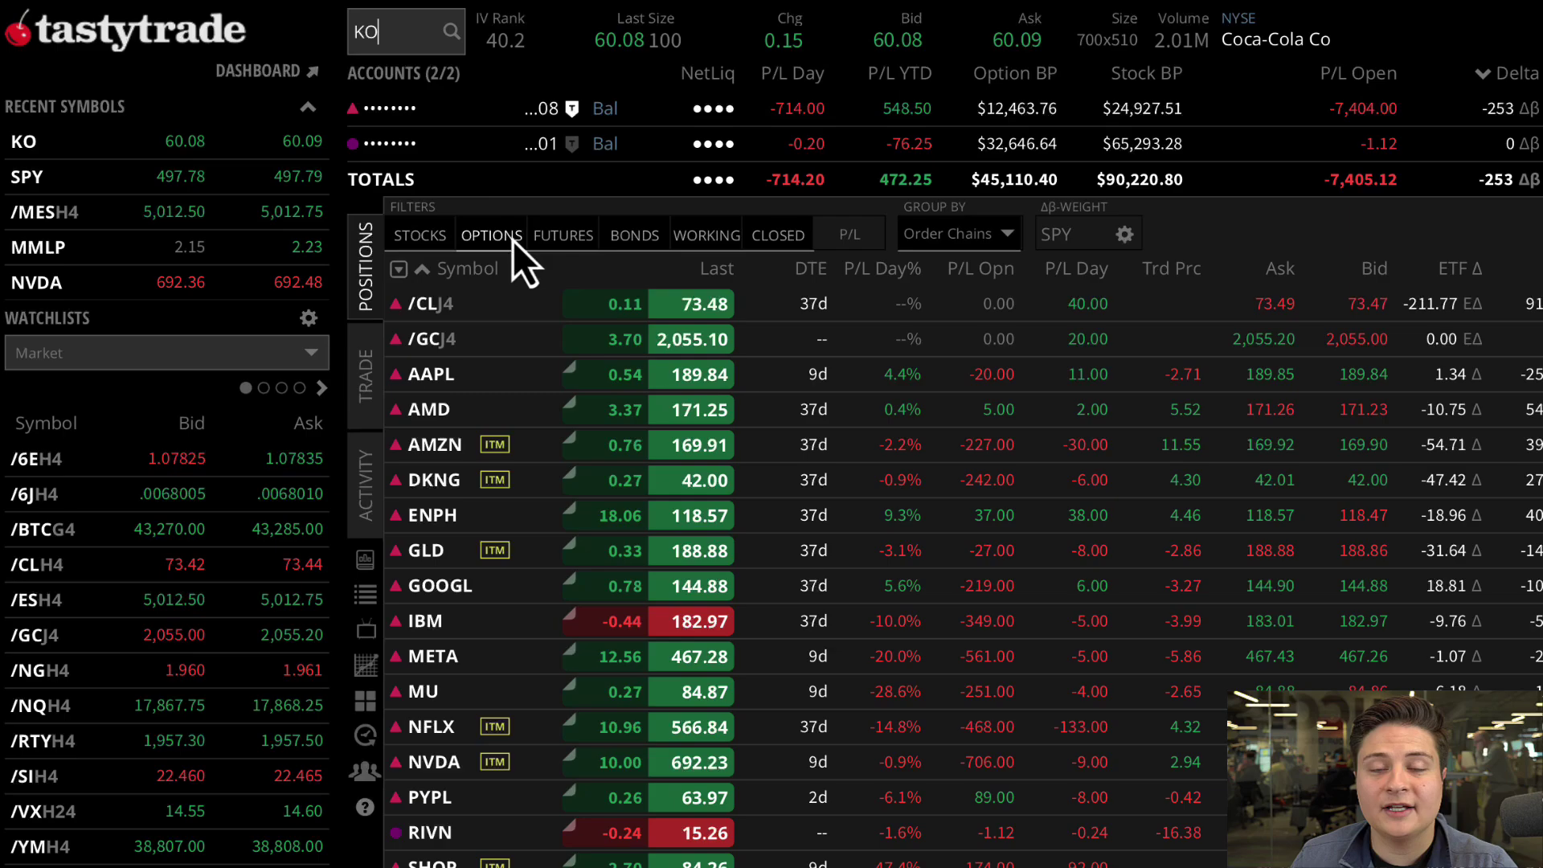
# Show the KO option chain and expand its preset strategy list
pyautogui.click(368, 384)
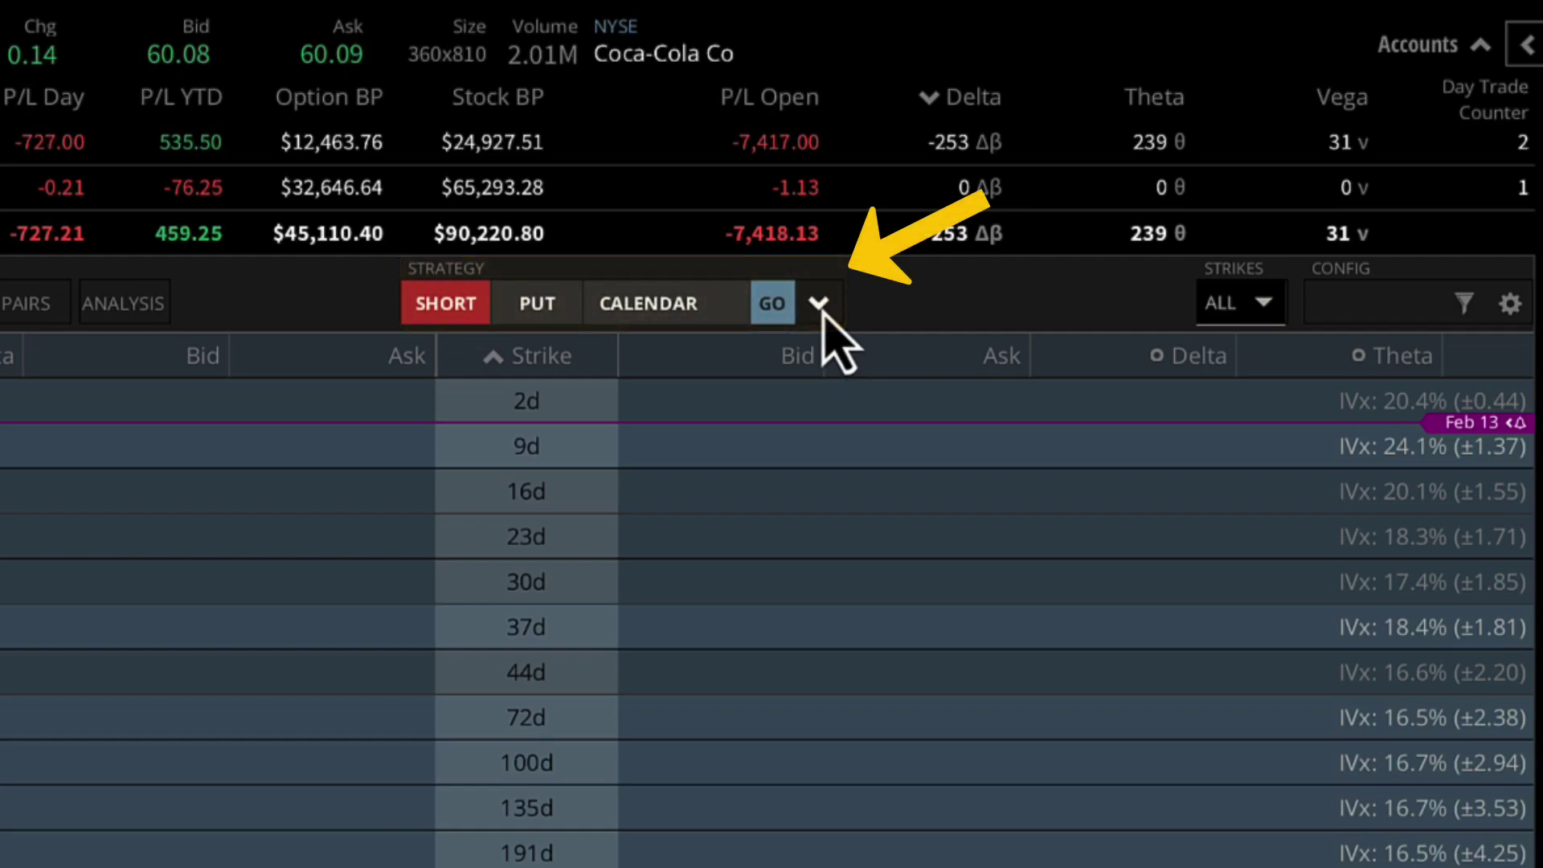
pyautogui.click(821, 303)
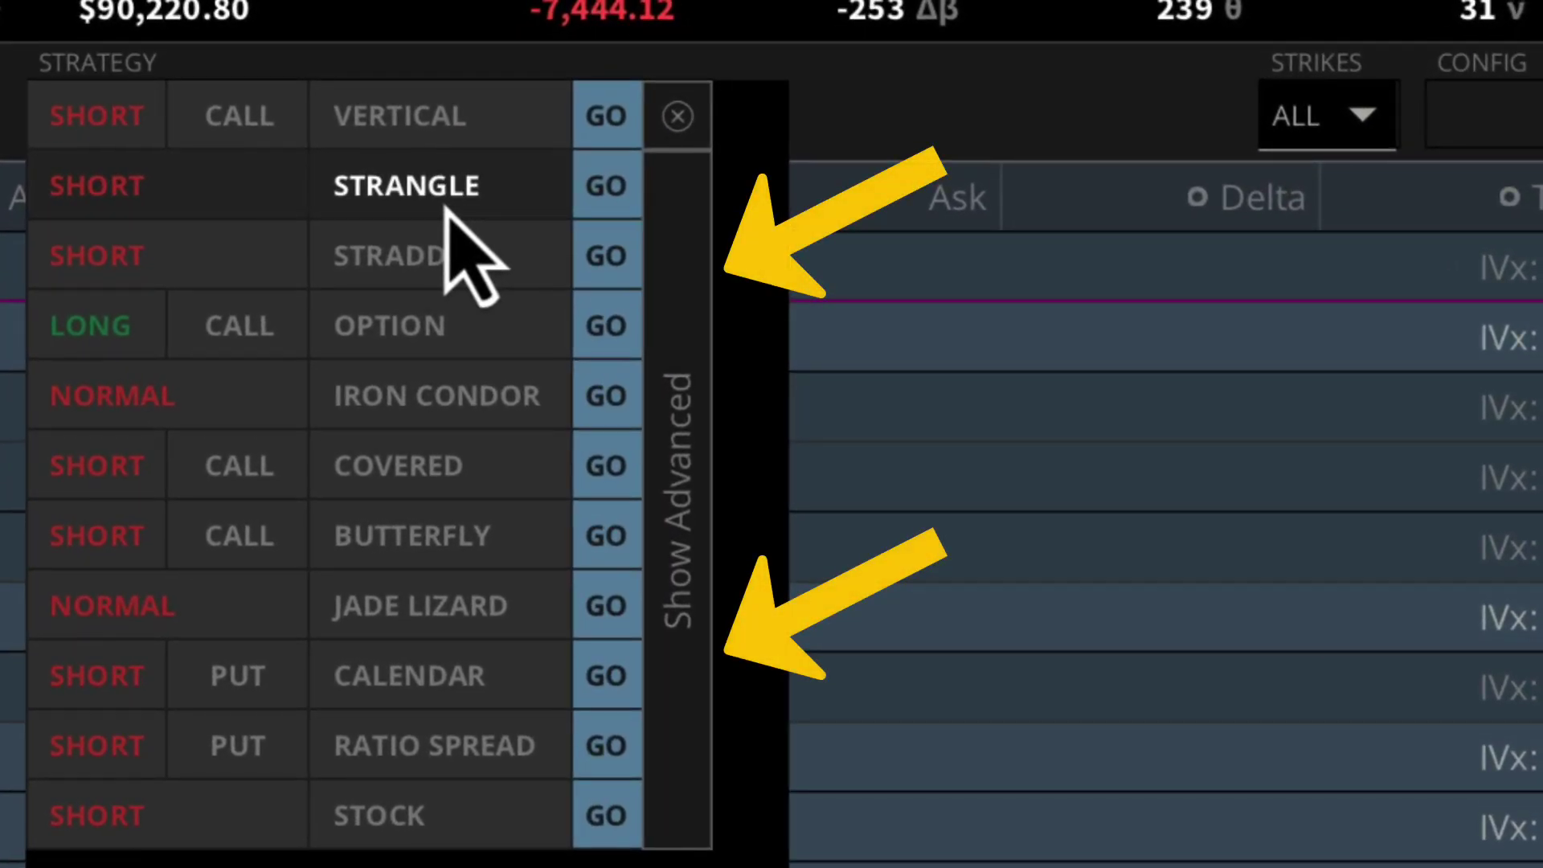
# Reveal advanced parameters and choose 1 SD for 84% target at 20 days
pyautogui.click(689, 447)
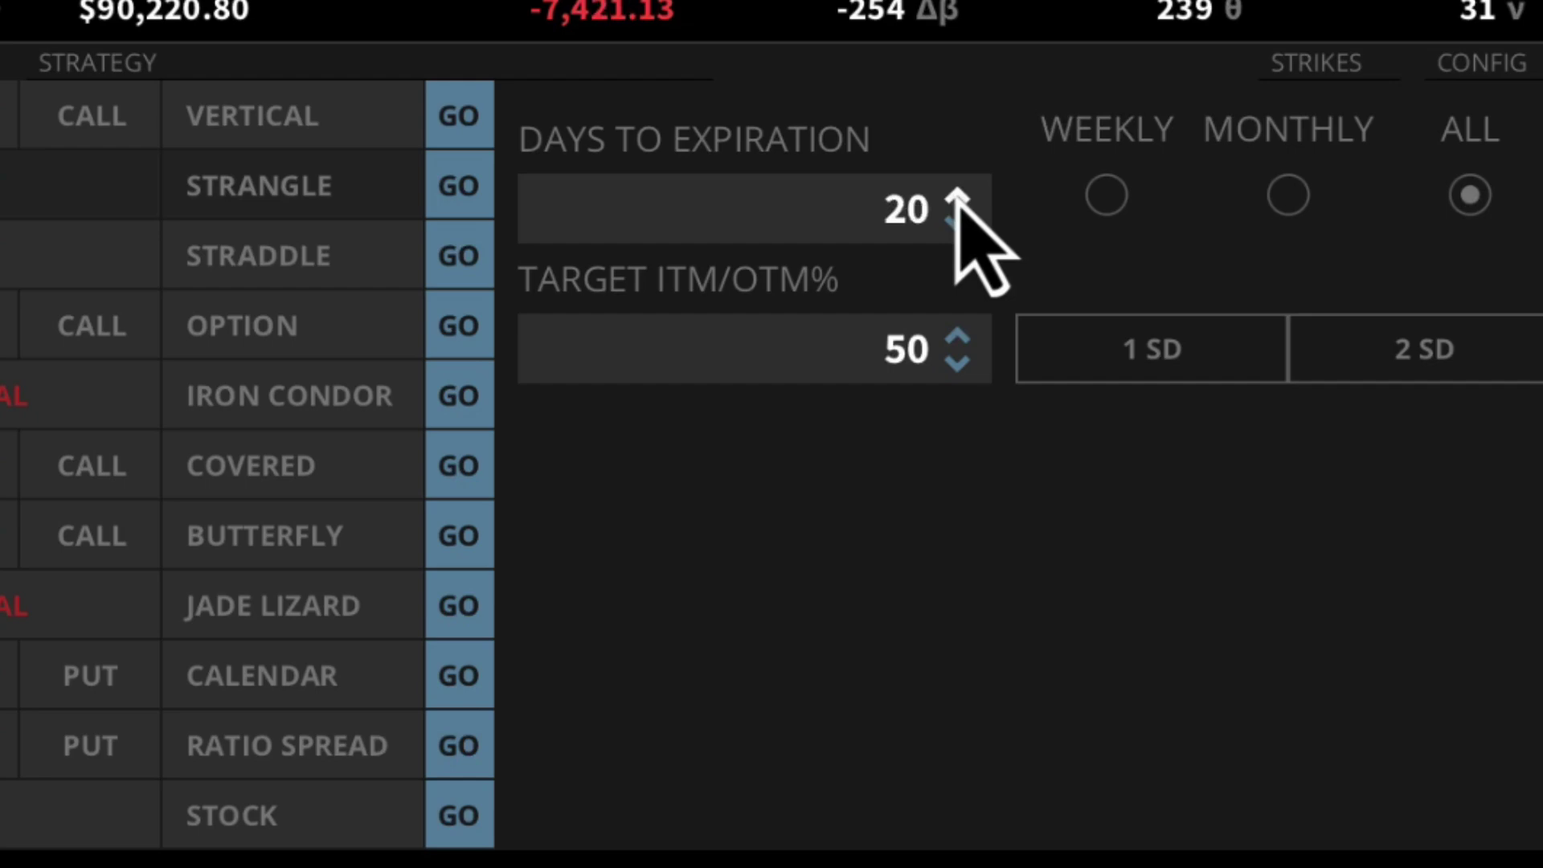
pyautogui.click(1176, 349)
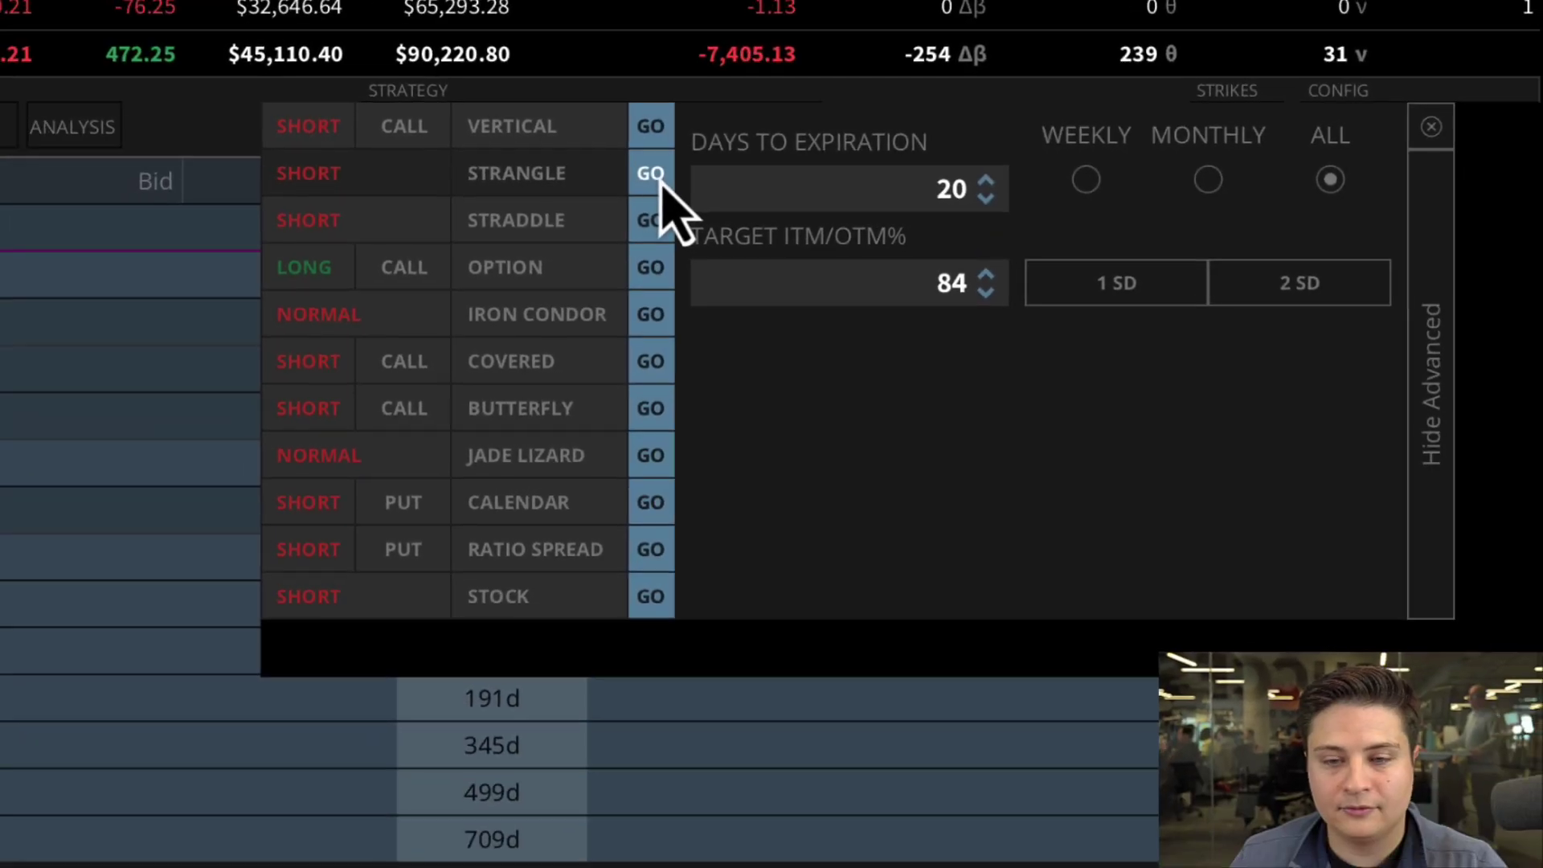
# Stage a short KO strangle: sell the 57 put and 63 call, 23 days out
pyautogui.click(648, 166)
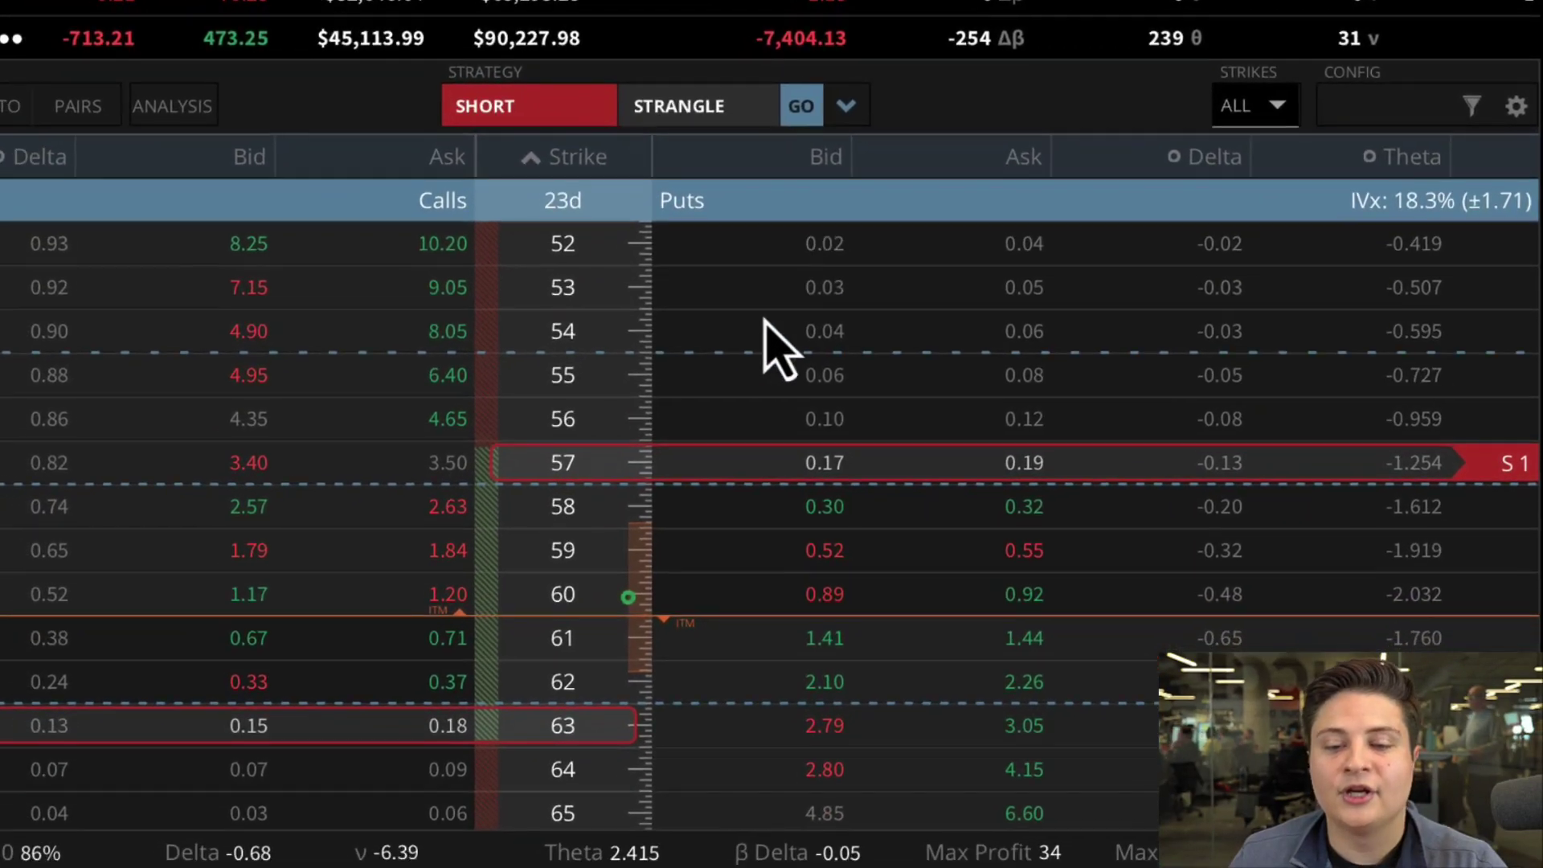